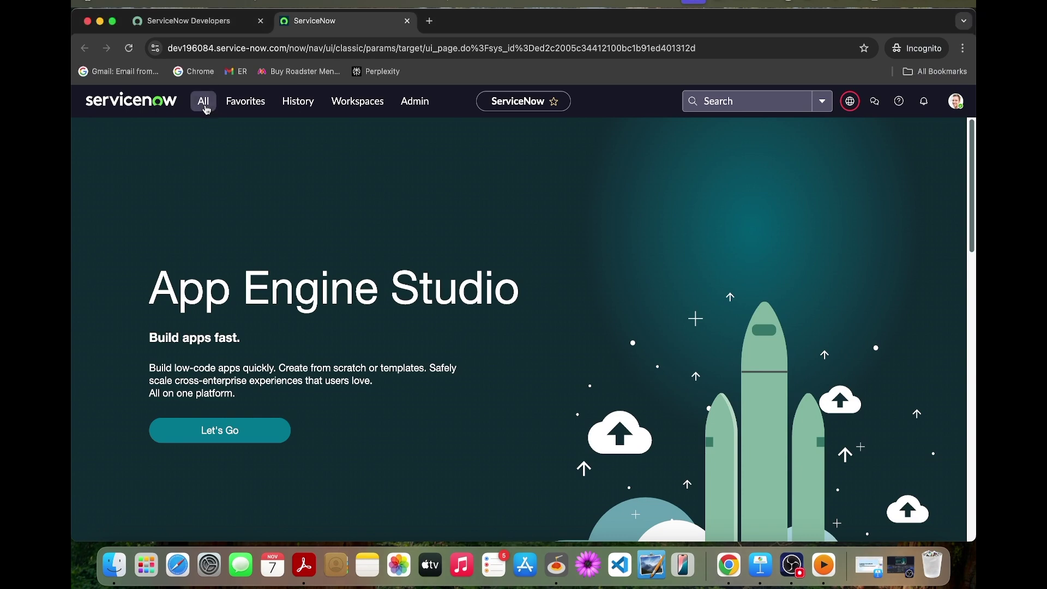
# Open the Customer Service customer Accounts list (19 records) in a new tab.
pyautogui.click(206, 108)
pyautogui.write('acc')
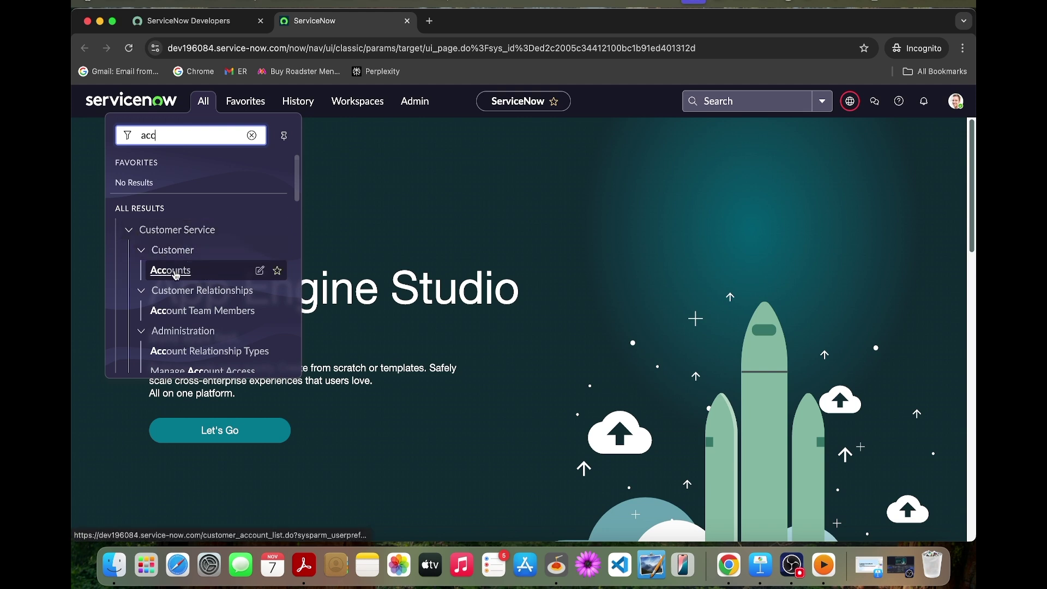
pyautogui.click(176, 274)
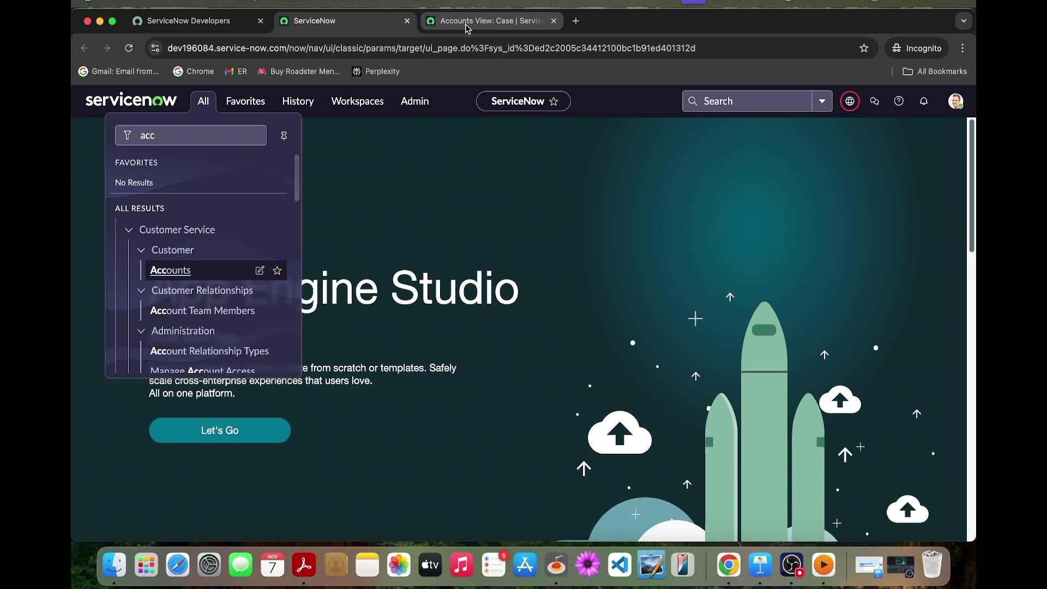
pyautogui.click(468, 23)
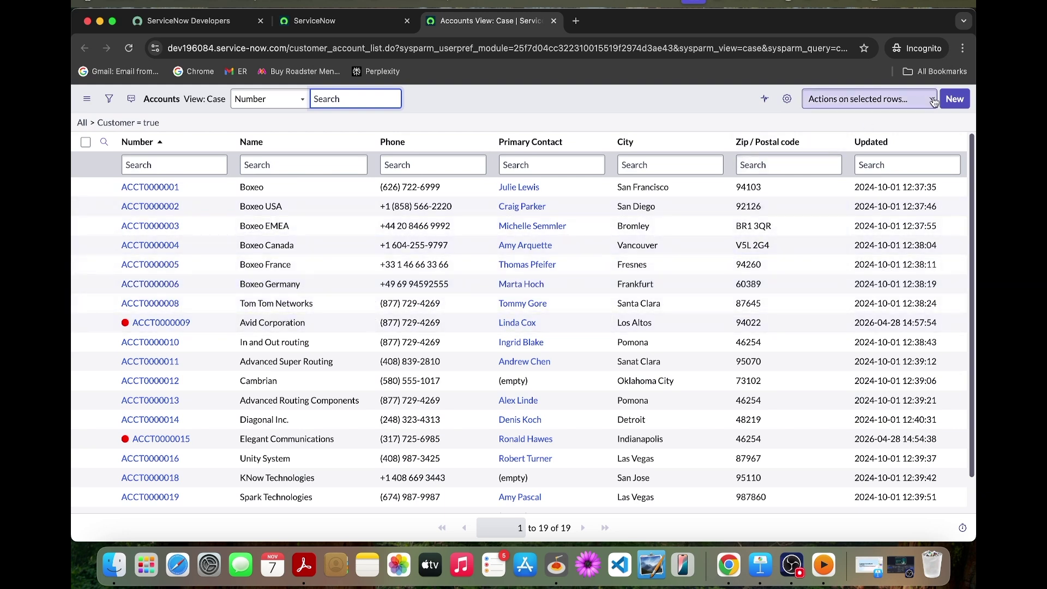
# Create account 'Boxeo - India' with parent account Boxeo and save it.
pyautogui.click(954, 99)
pyautogui.write('Boxeo - India')
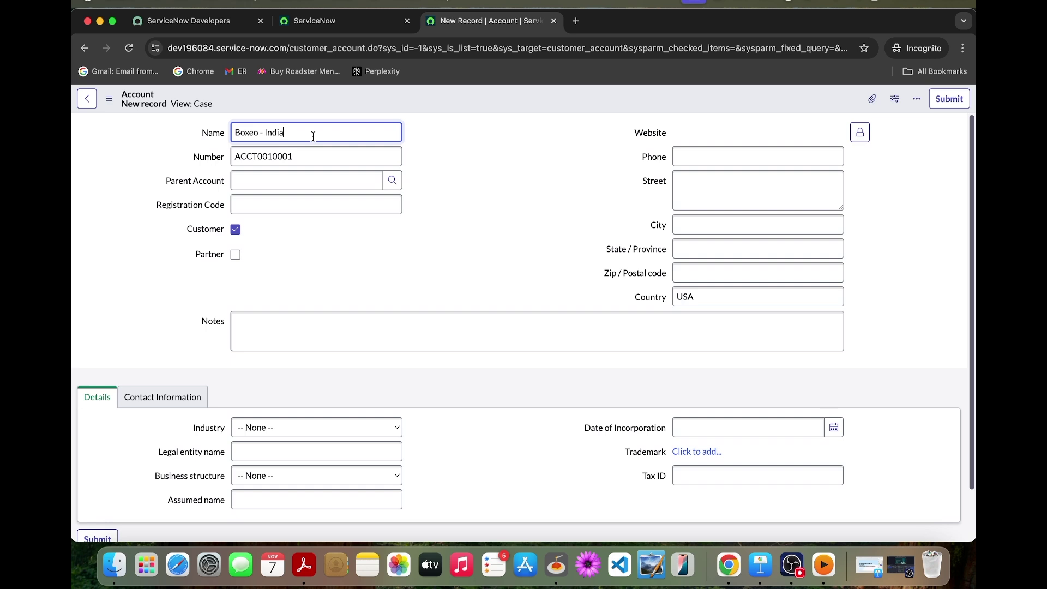
pyautogui.click(392, 186)
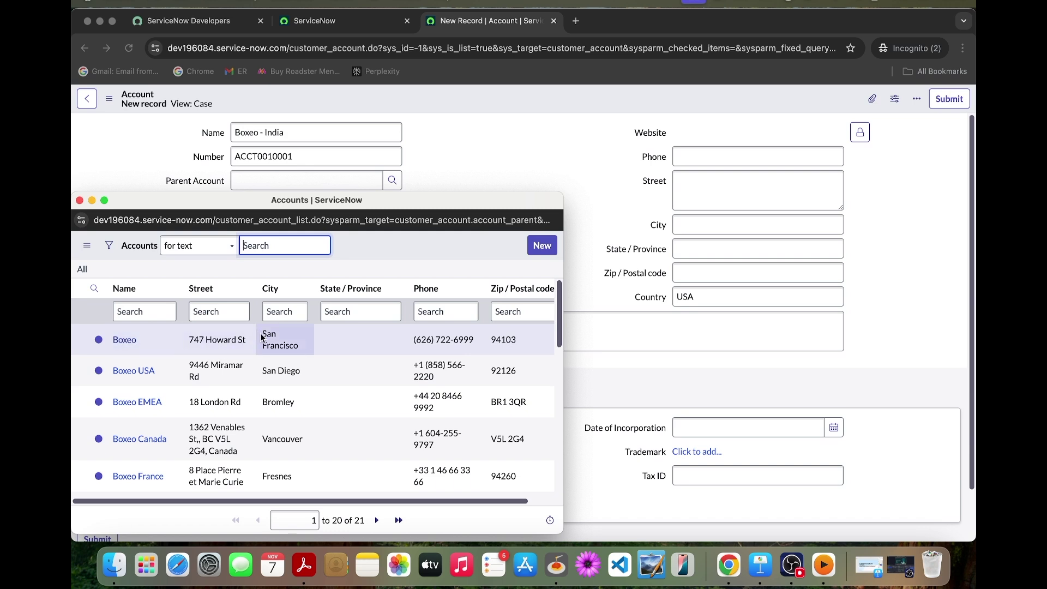
pyautogui.scroll(-1, 265, 344)
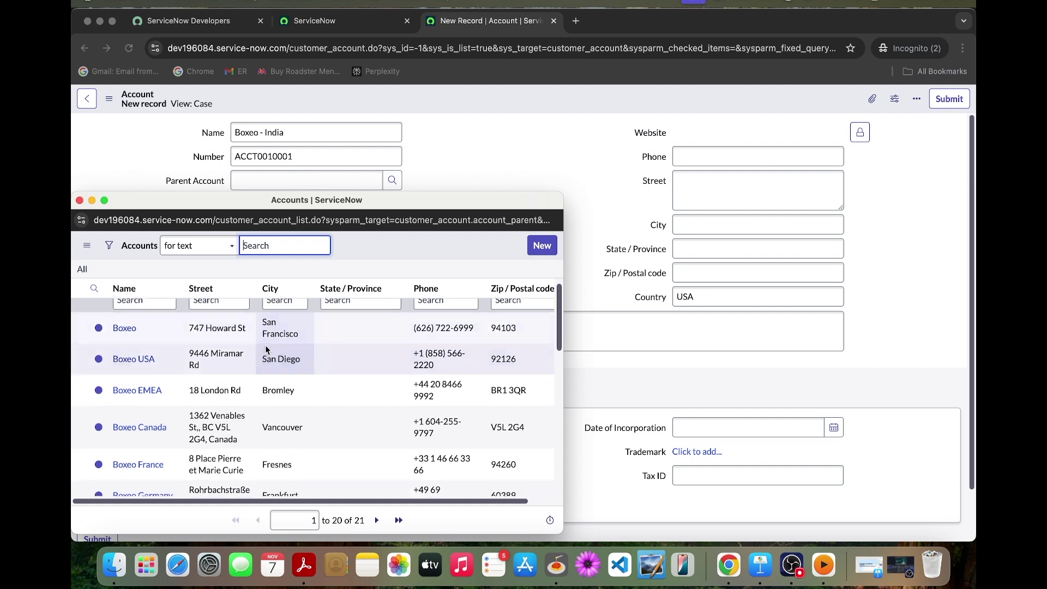
pyautogui.scroll(-2, 265, 349)
pyautogui.scroll(-1, 266, 350)
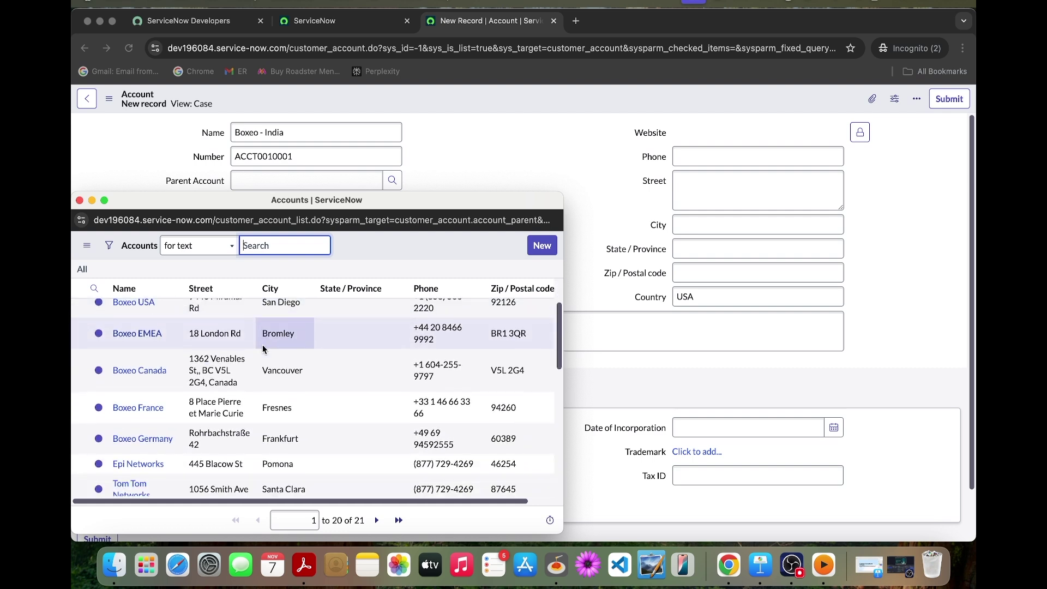
pyautogui.scroll(2, 137, 366)
pyautogui.scroll(1, 136, 341)
pyautogui.click(125, 340)
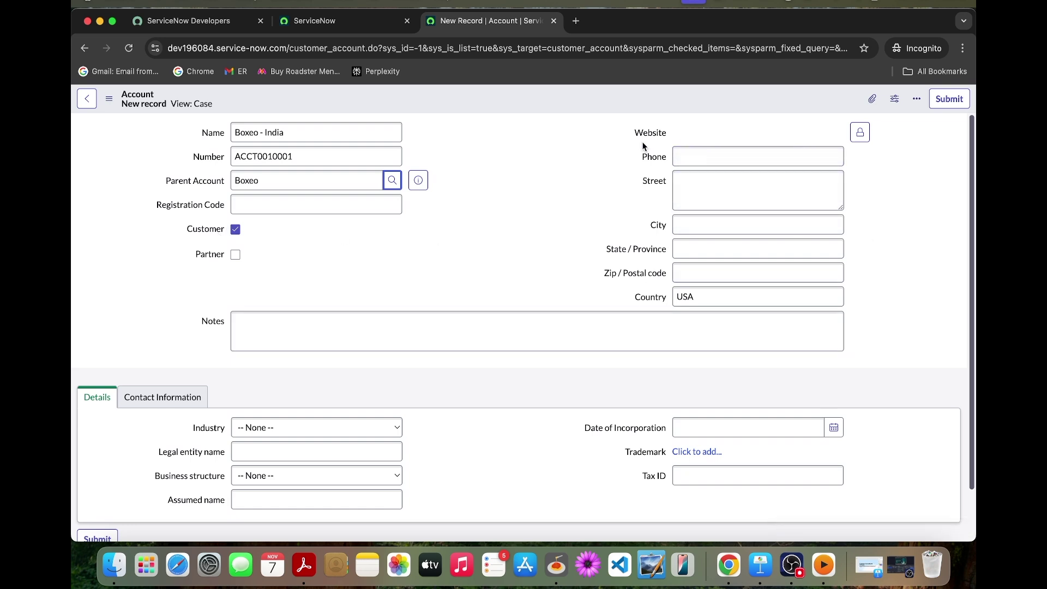
pyautogui.rightClick(624, 104)
pyautogui.click(631, 107)
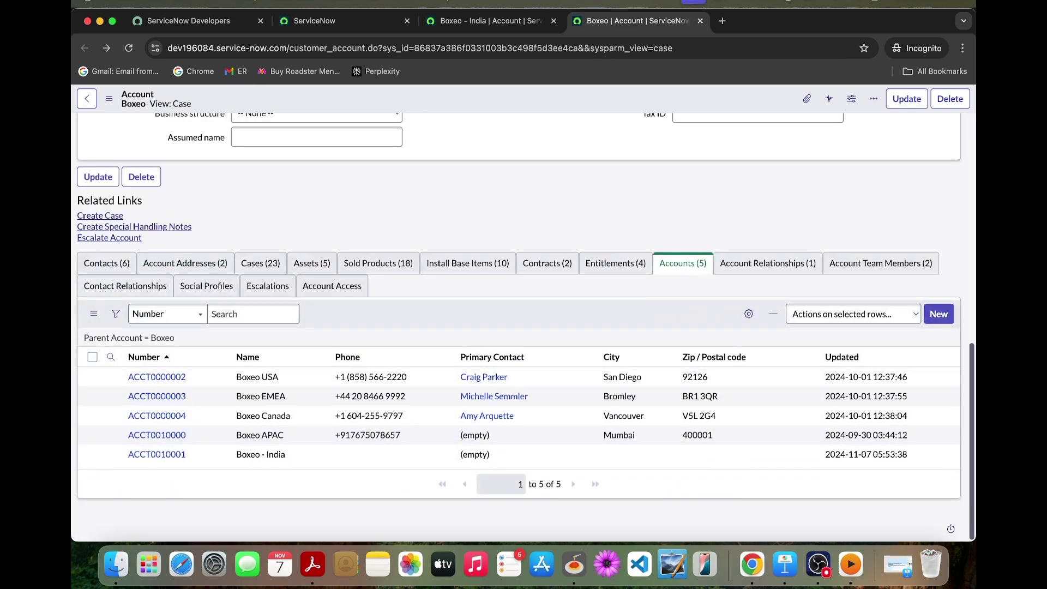
# Start a new child account from Boxeo's Accounts related list.
pyautogui.click(947, 315)
pyautogui.write('Boxeo - London')
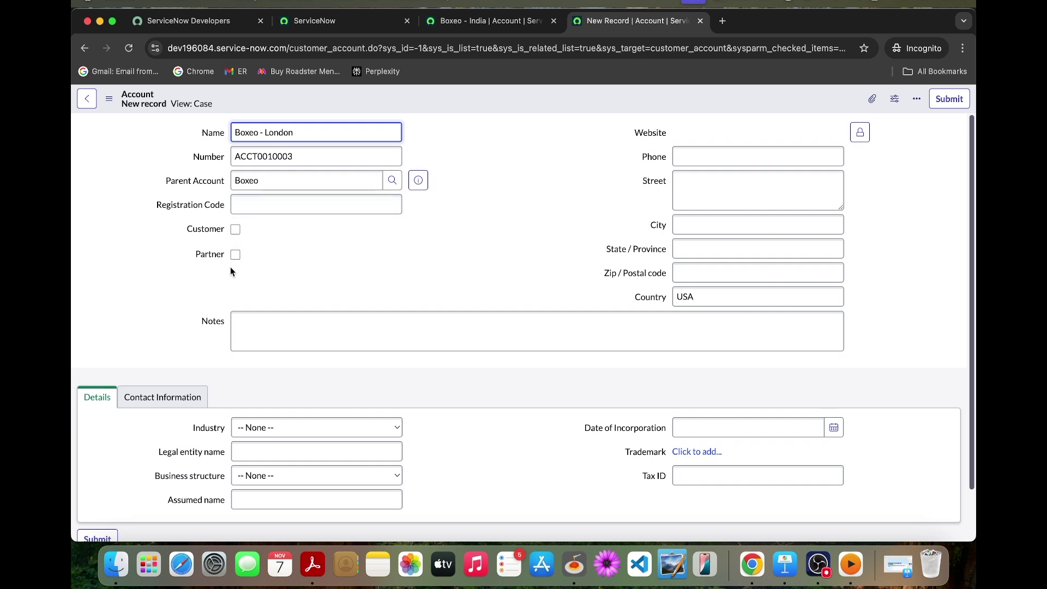
# Mark Boxeo - London as a customer account and save it.
pyautogui.click(235, 229)
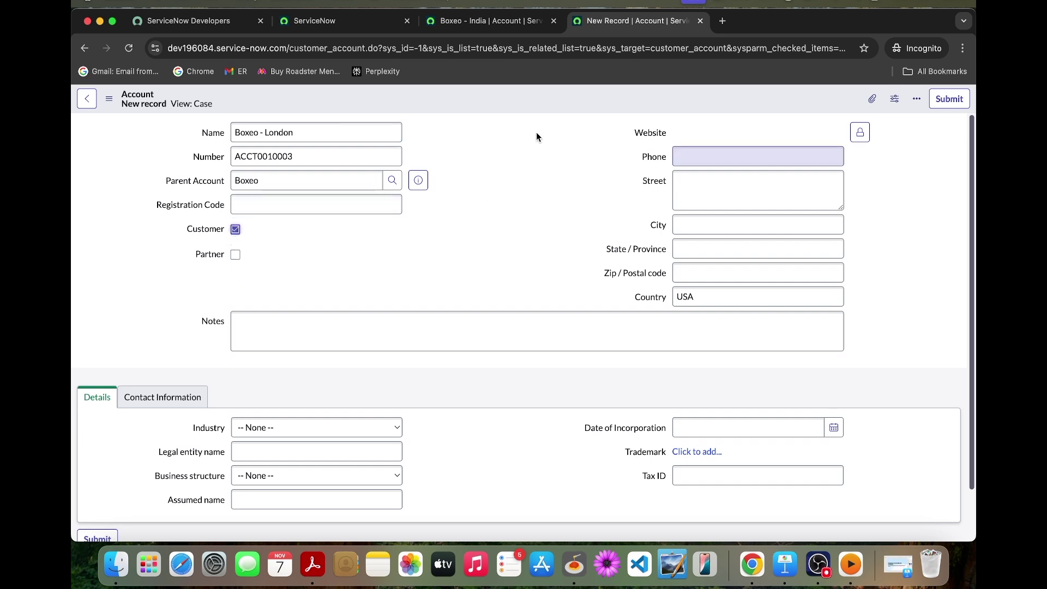
pyautogui.rightClick(541, 103)
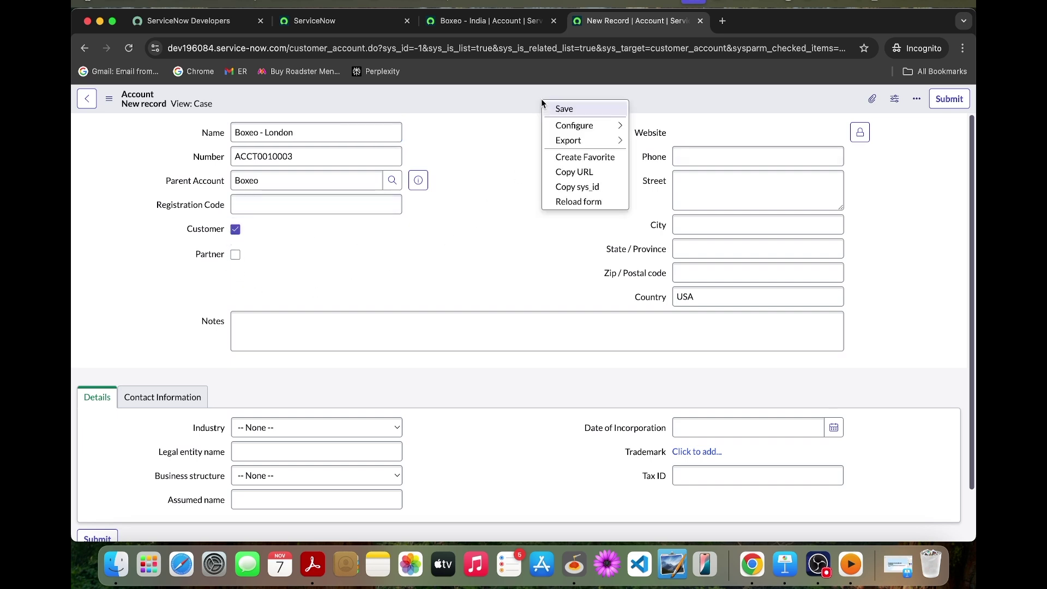
pyautogui.click(563, 108)
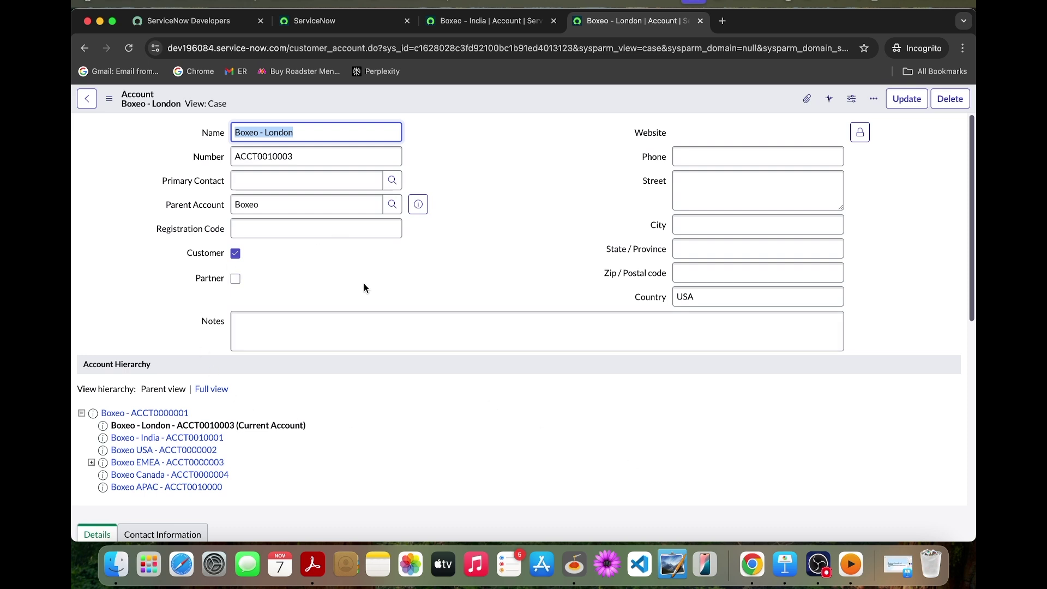
# Start a new Boxeo - London contact with language set to English.
pyautogui.scroll(-3, 364, 287)
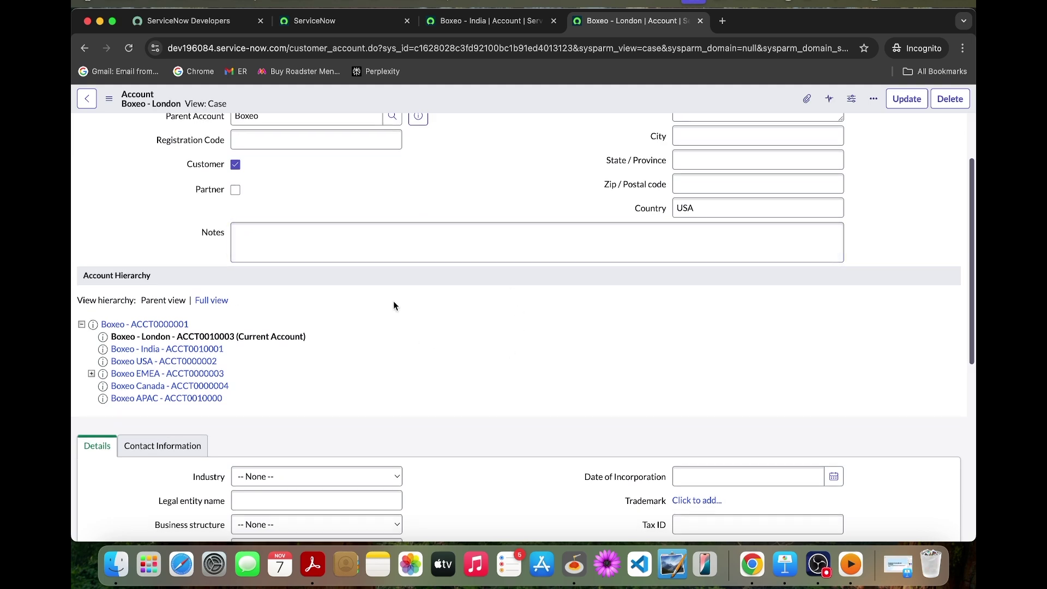
pyautogui.scroll(-5, 411, 297)
pyautogui.scroll(-3, 411, 297)
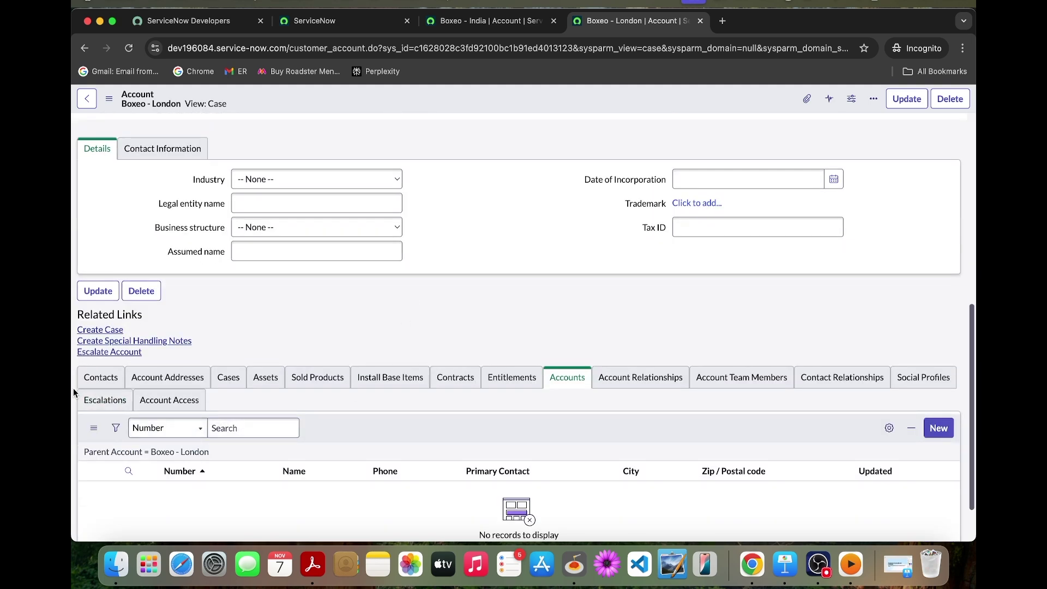
pyautogui.click(104, 377)
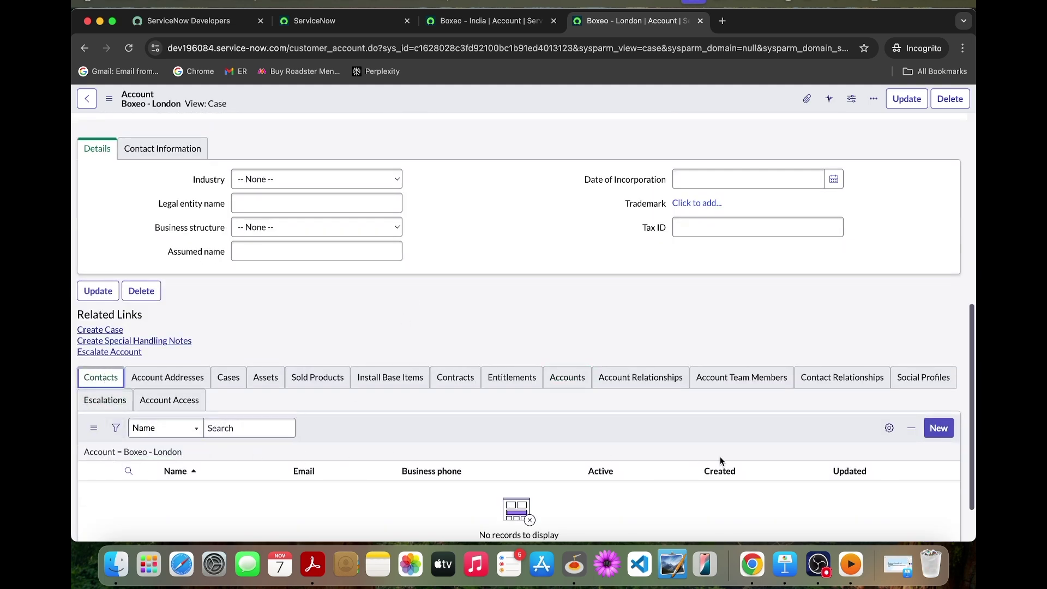
pyautogui.click(936, 429)
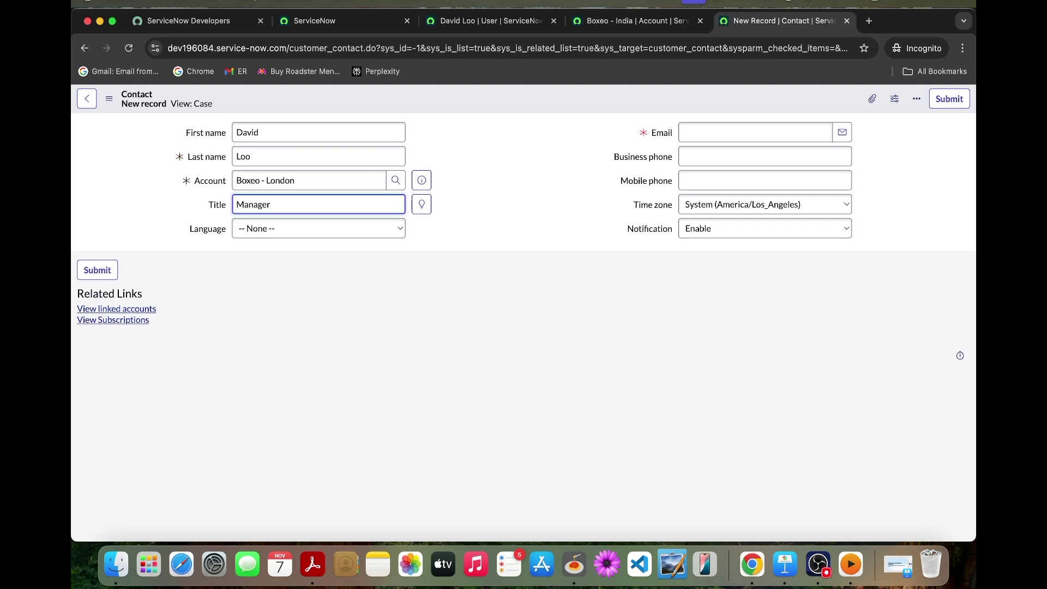
pyautogui.click(339, 229)
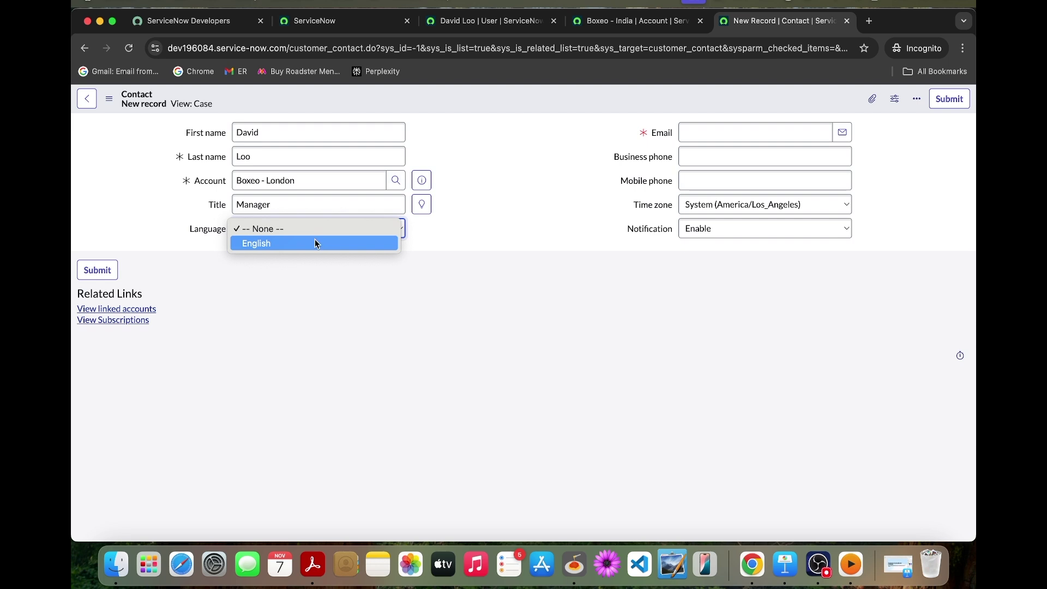
pyautogui.click(316, 243)
pyautogui.click(490, 21)
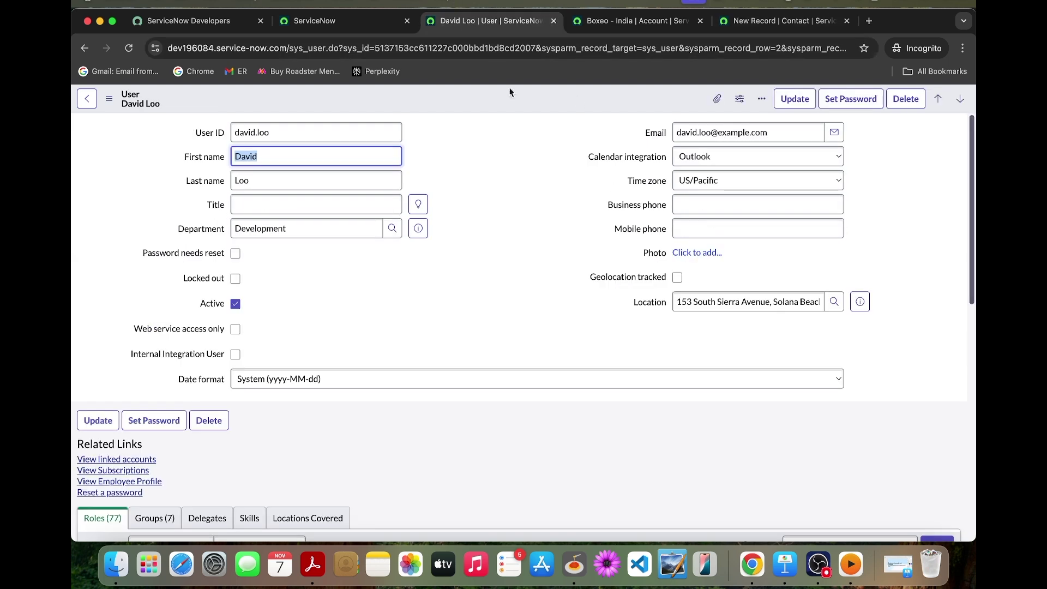
pyautogui.click(794, 132)
pyautogui.moveTo(794, 133); pyautogui.dragTo(681, 133)
pyautogui.press('super+c')
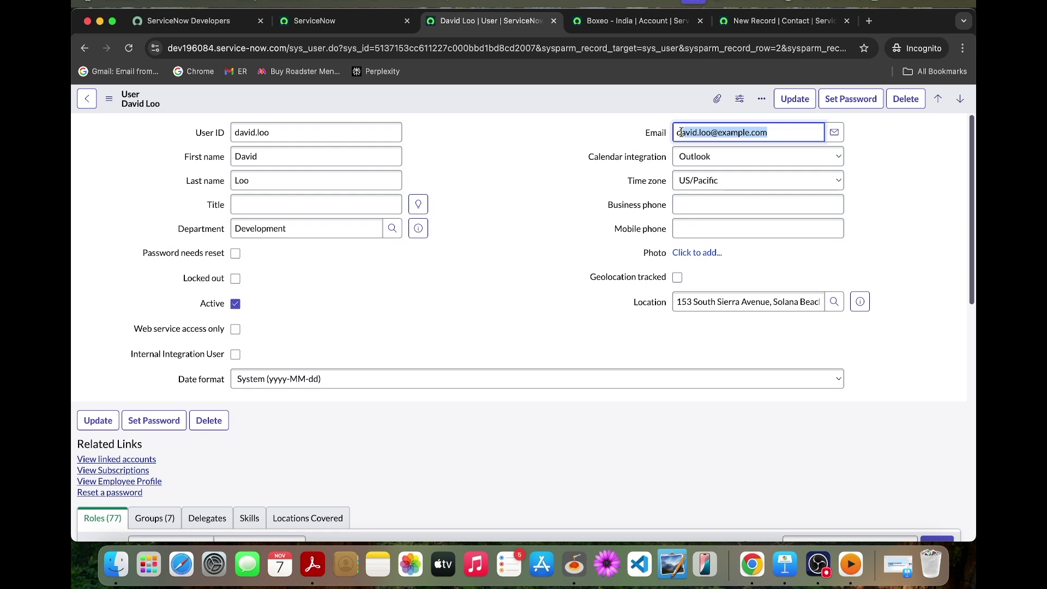
pyautogui.click(785, 21)
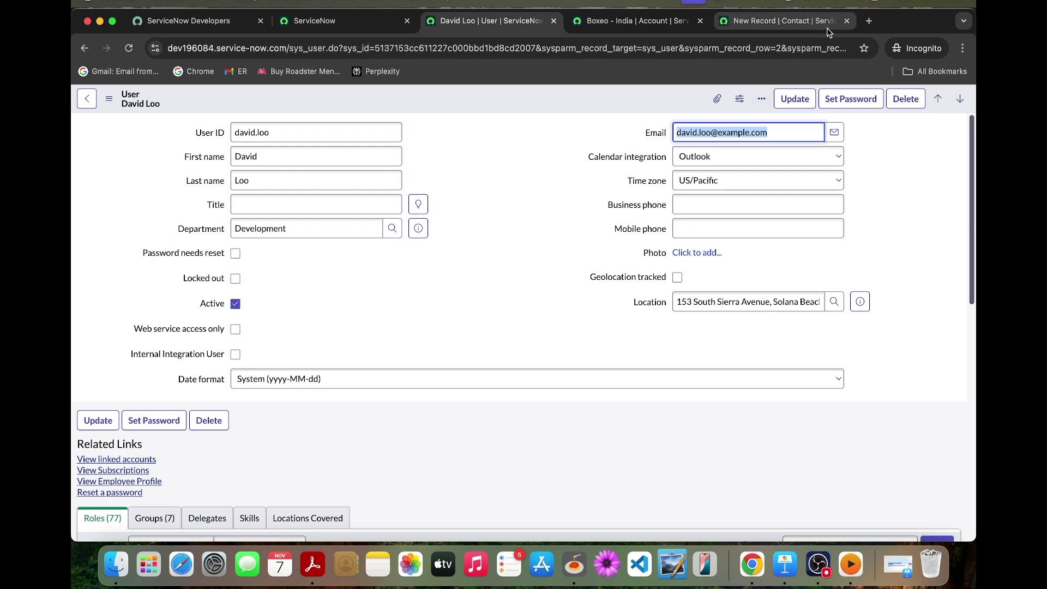
pyautogui.click(757, 137)
pyautogui.press('super+v')
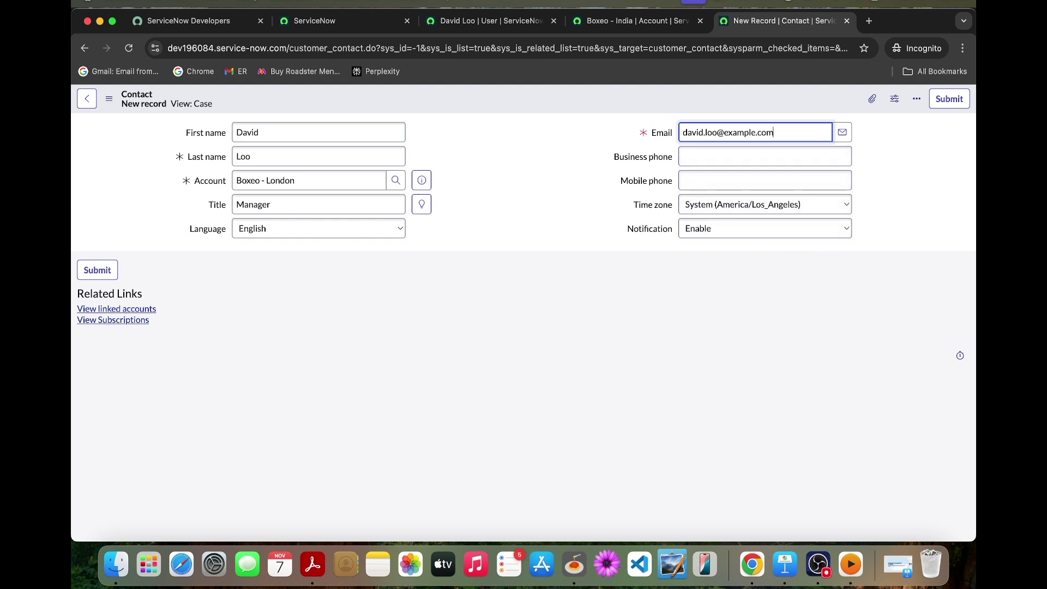
pyautogui.rightClick(519, 95)
pyautogui.click(526, 100)
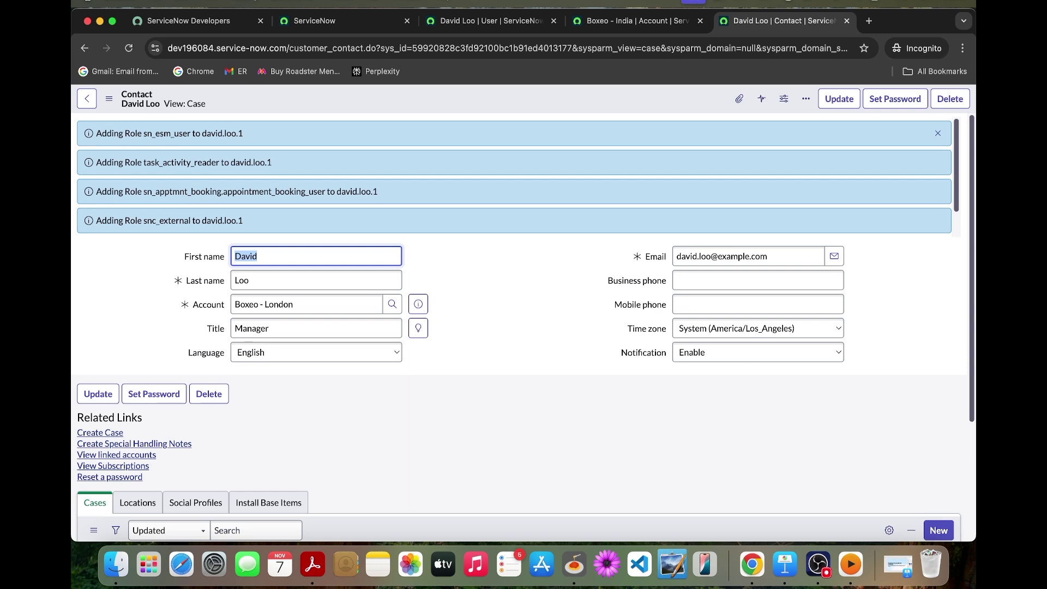
# Close the contact tab and reload Boxeo - India to refresh the hierarchy.
pyautogui.click(847, 22)
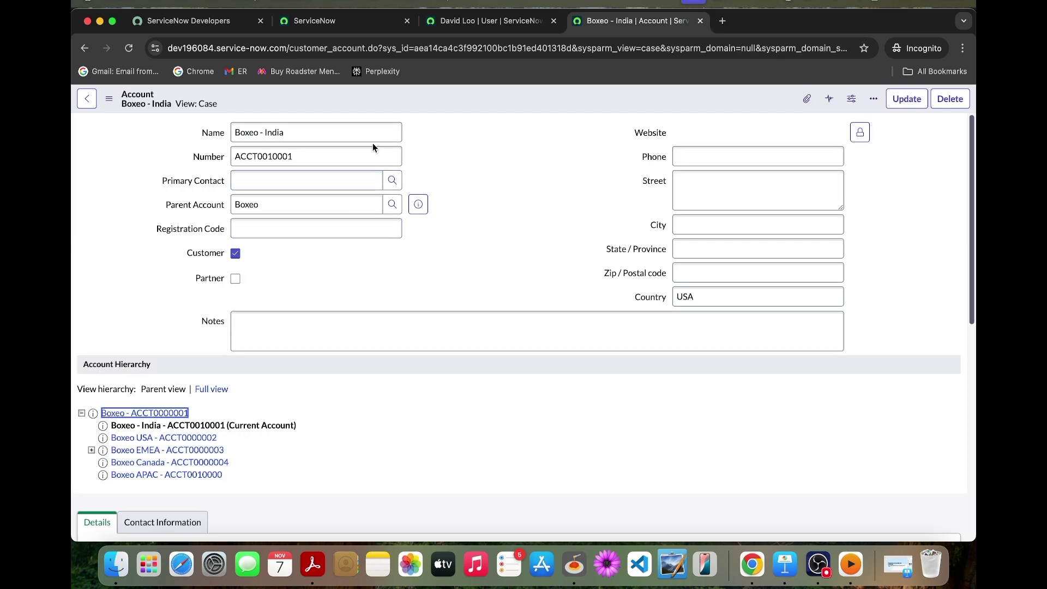
pyautogui.click(391, 180)
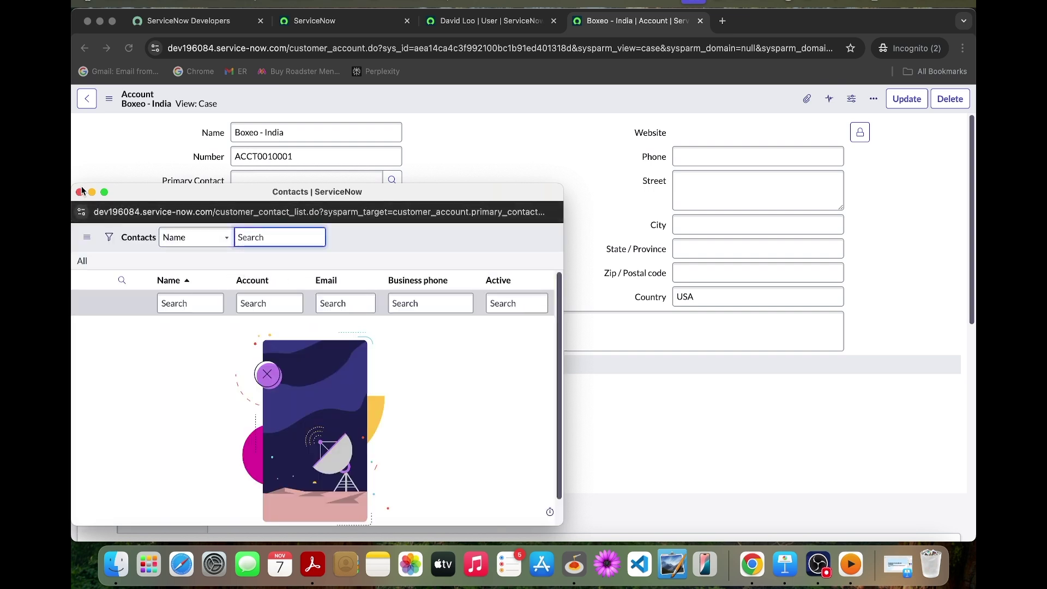
pyautogui.click(81, 191)
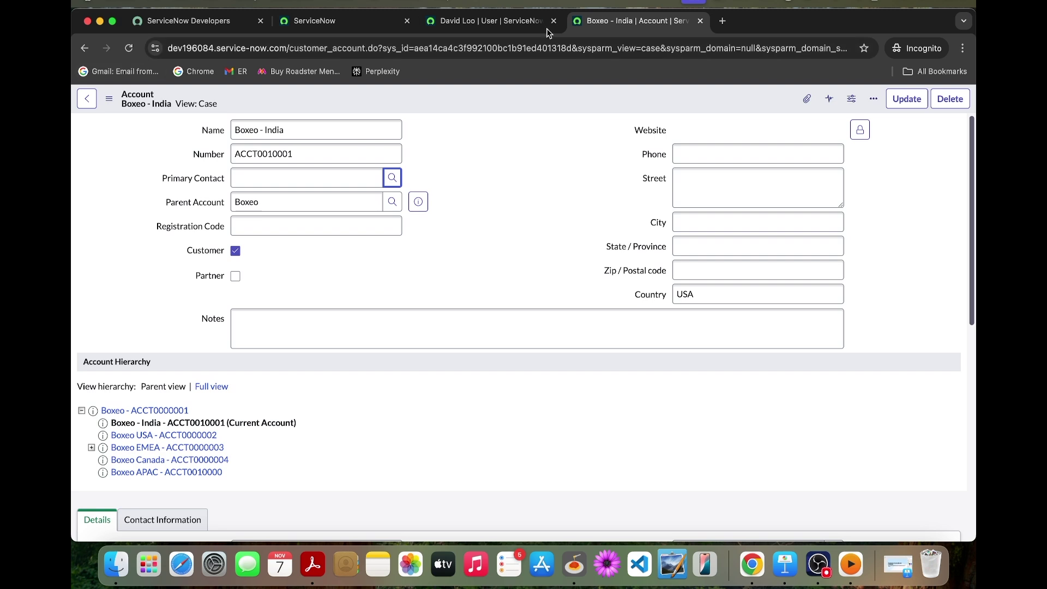
pyautogui.click(129, 48)
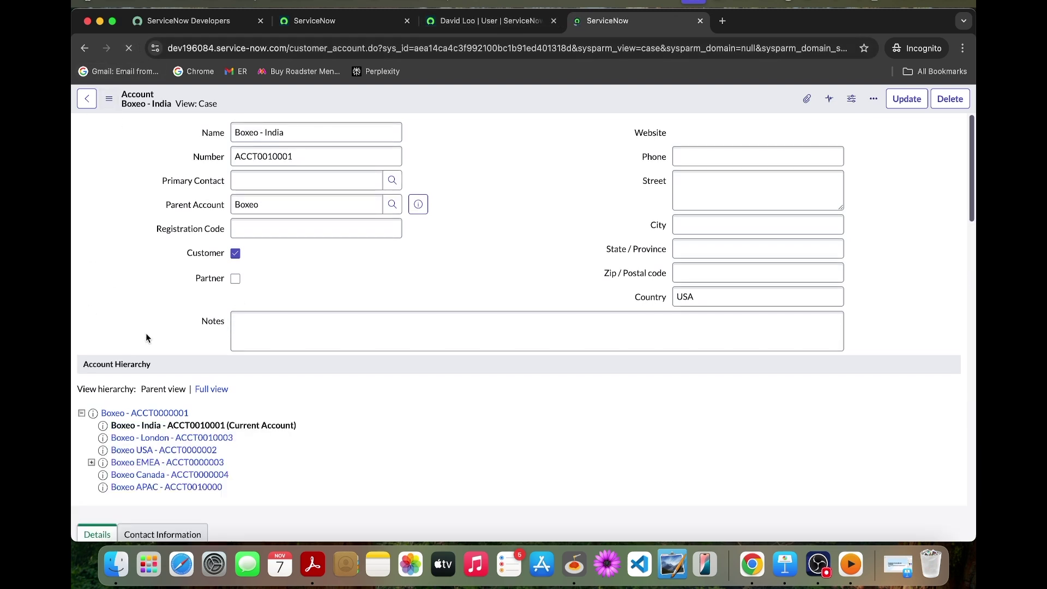
pyautogui.click(161, 433)
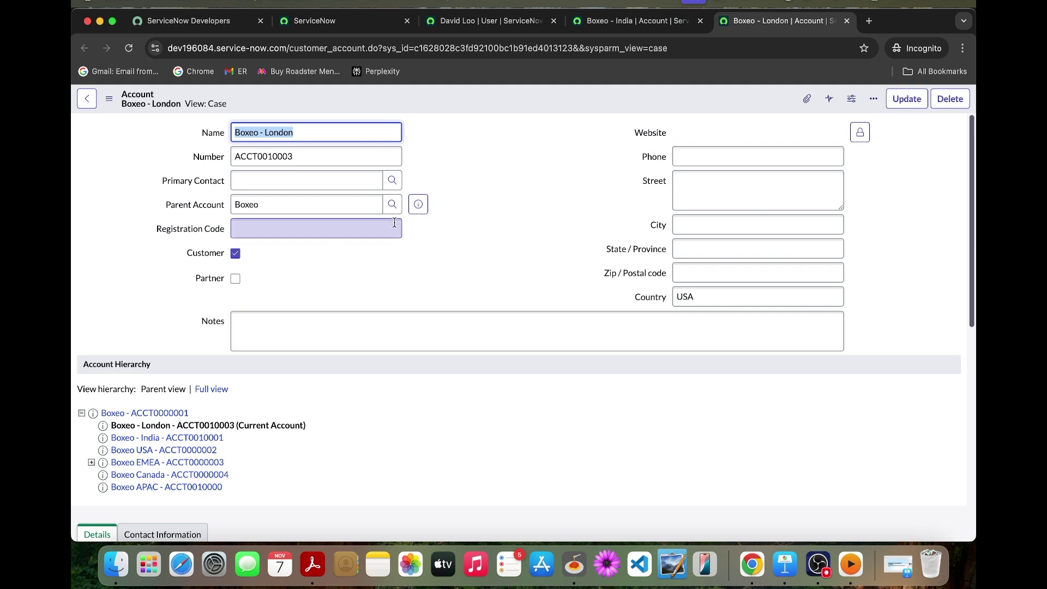
pyautogui.press('super+shift+n')
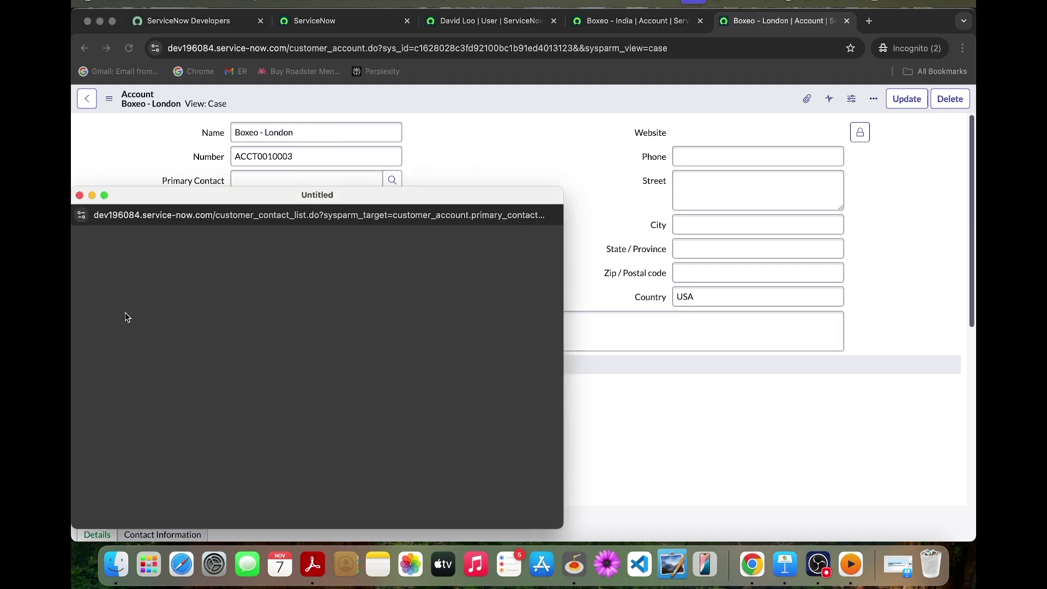
pyautogui.click(144, 329)
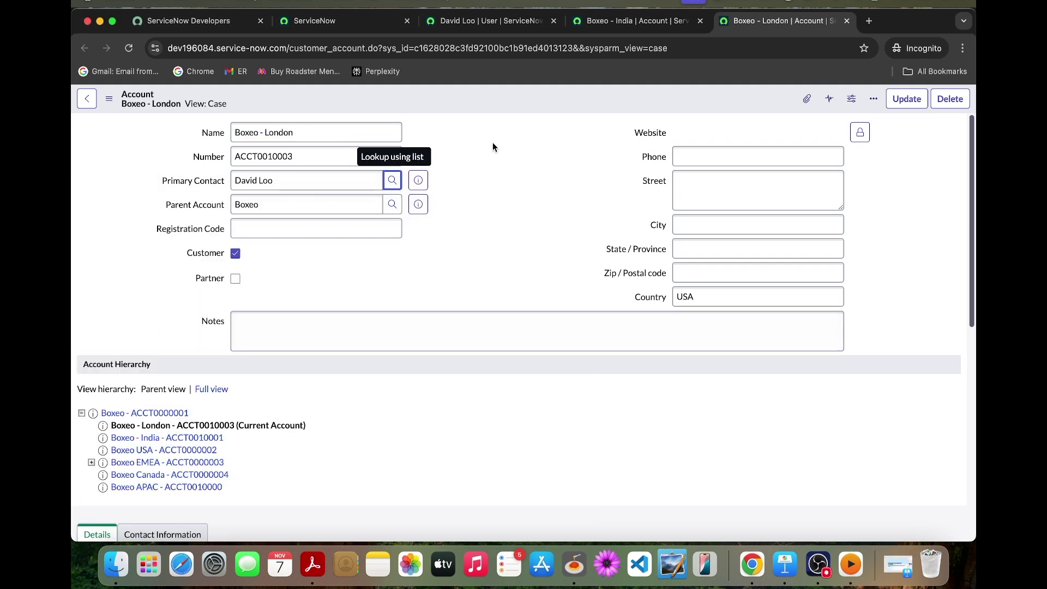
pyautogui.rightClick(544, 105)
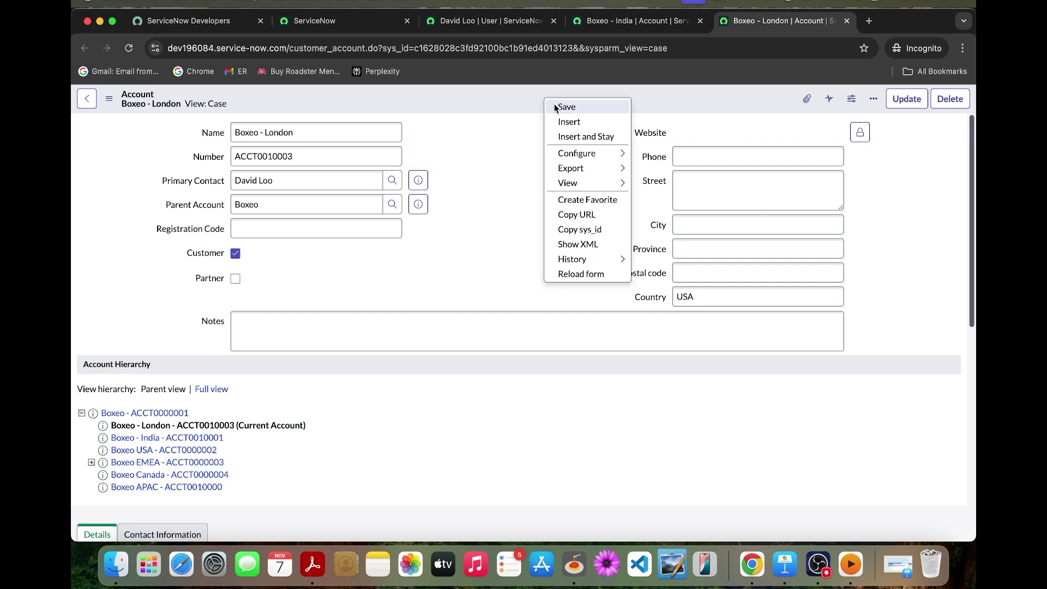
pyautogui.click(557, 107)
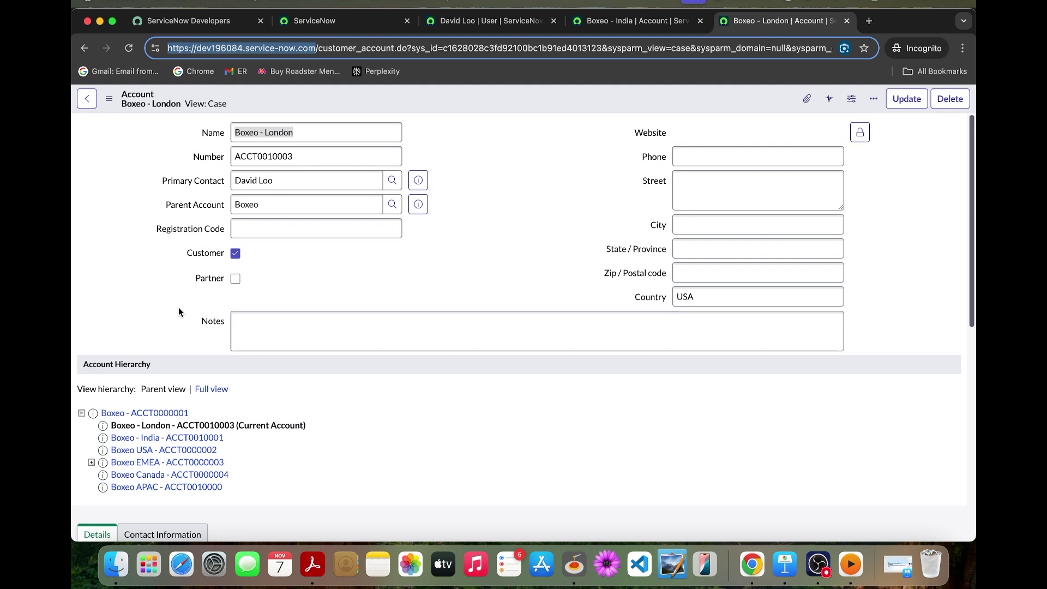
# Impersonate user David Loo from the profile menu.
pyautogui.press('super+2')
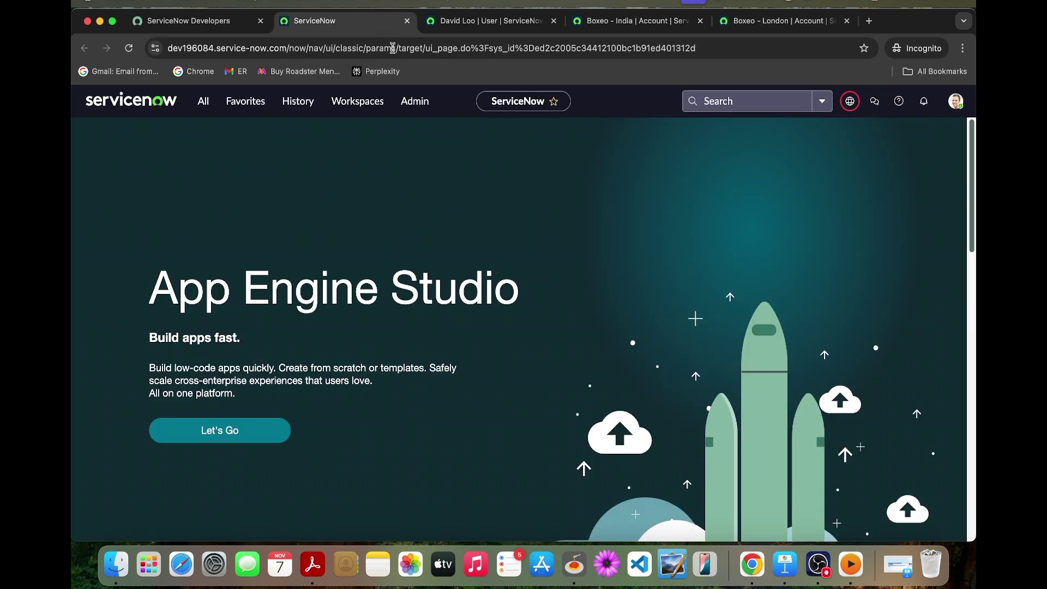
pyautogui.click(958, 103)
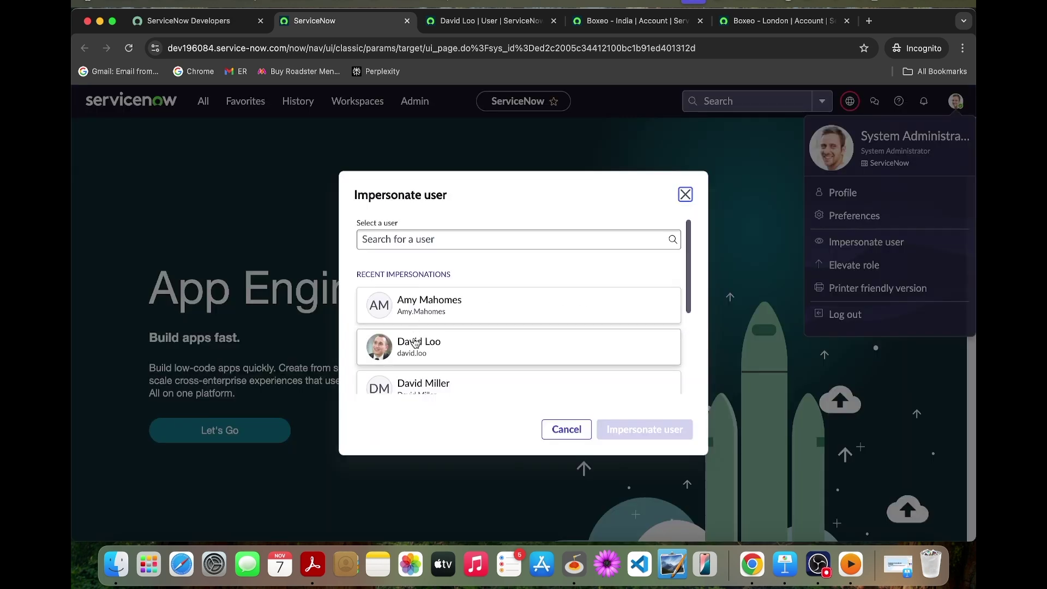
pyautogui.click(414, 343)
pyautogui.click(648, 440)
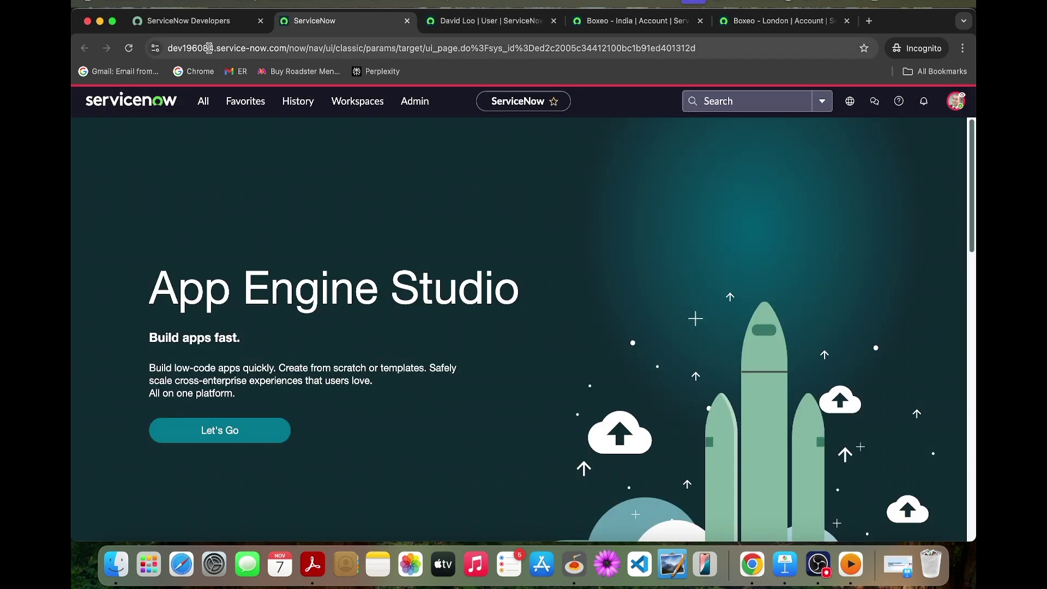
# Select the instance's base web address in the address bar.
pyautogui.click(198, 48)
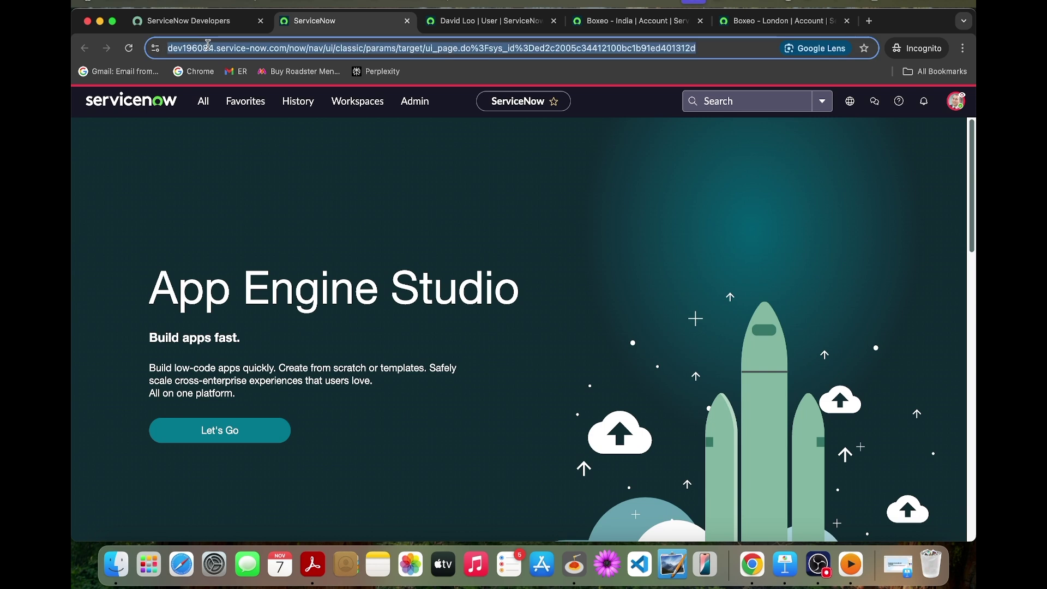
pyautogui.doubleClick(197, 48)
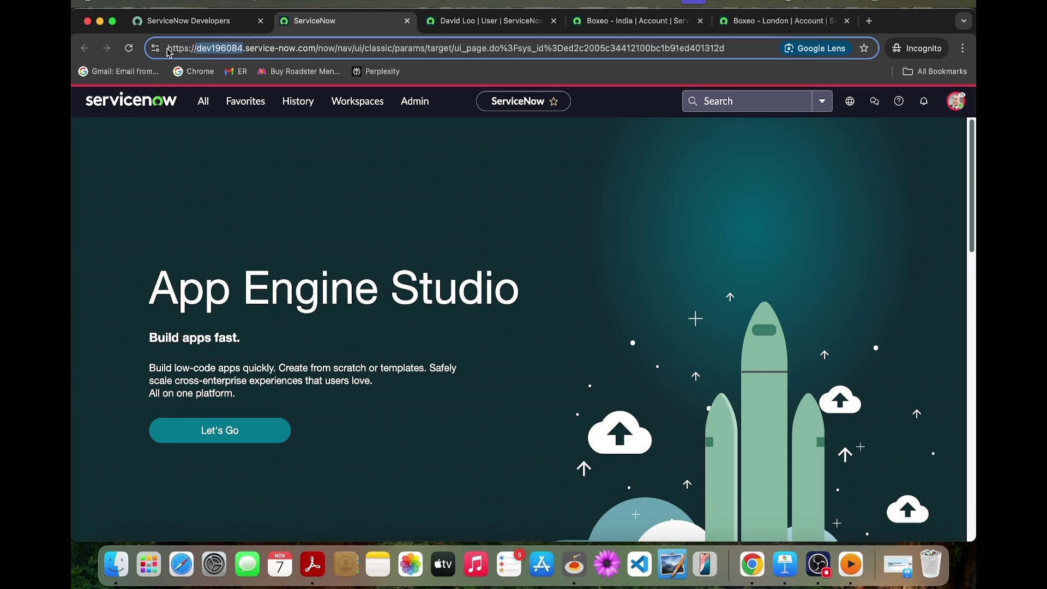
pyautogui.moveTo(168, 49); pyautogui.dragTo(299, 55)
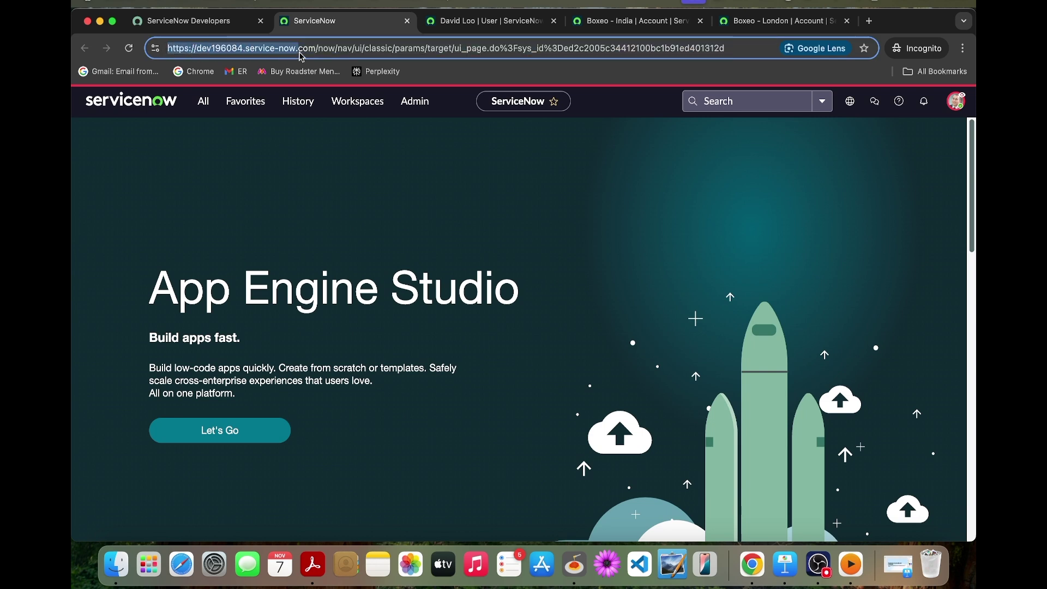
pyautogui.moveTo(304, 54); pyautogui.dragTo(314, 55)
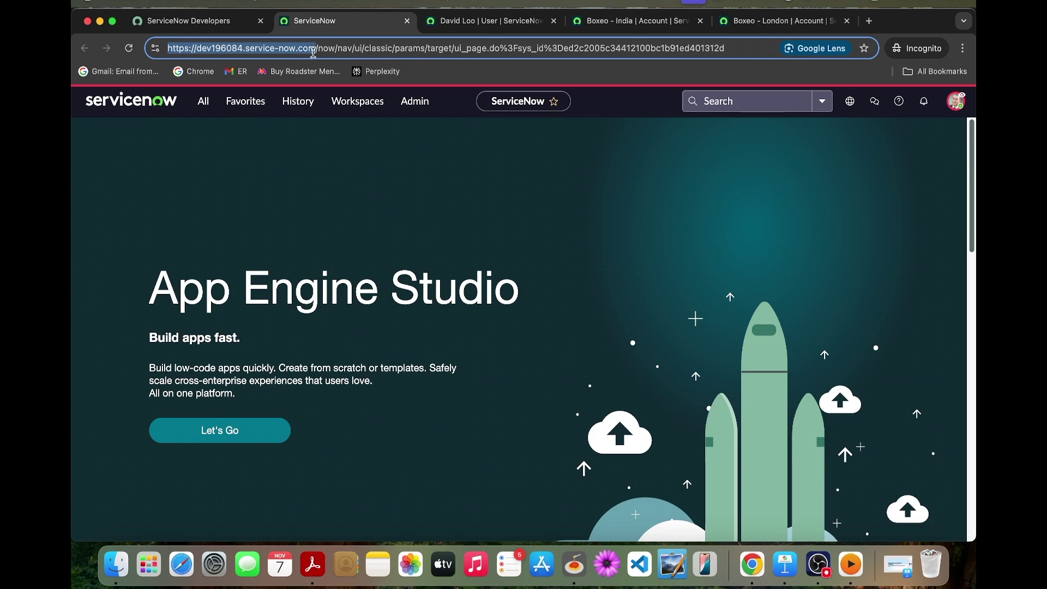
# Load the instance's /csm Customer Service Portal in a new tab, then return to ServiceNow.
pyautogui.click(868, 21)
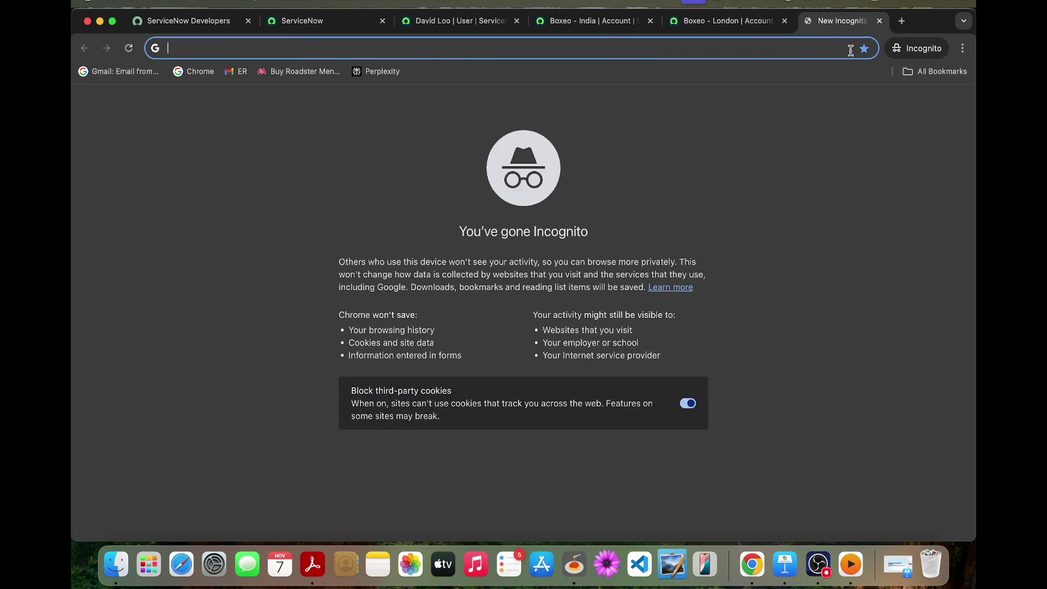
pyautogui.write('https://dev196084.service-now.com/')
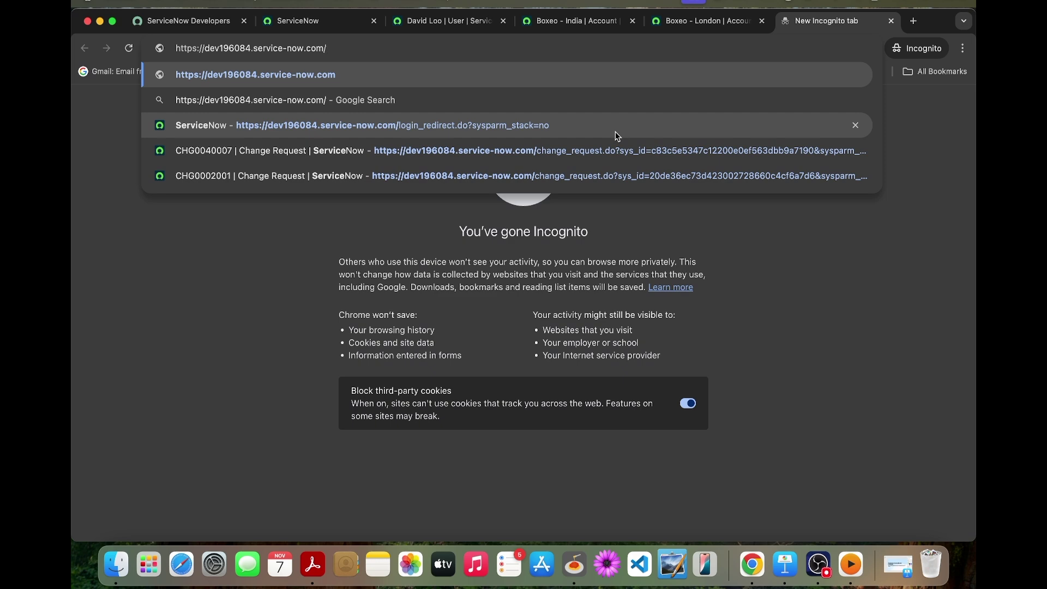
pyautogui.write('csm')
pyautogui.press('Return')
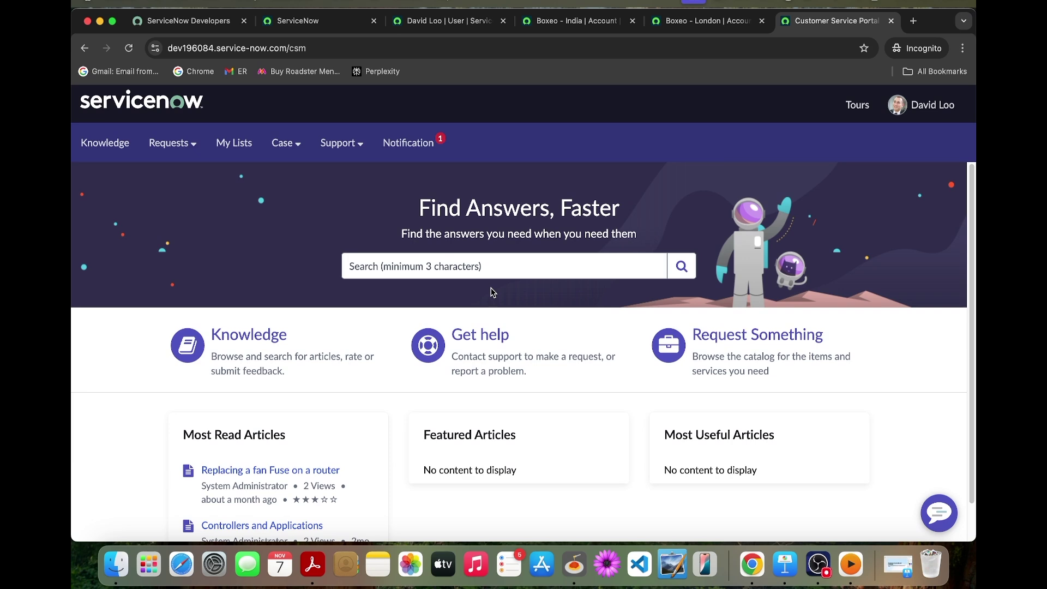
pyautogui.press('super+2')
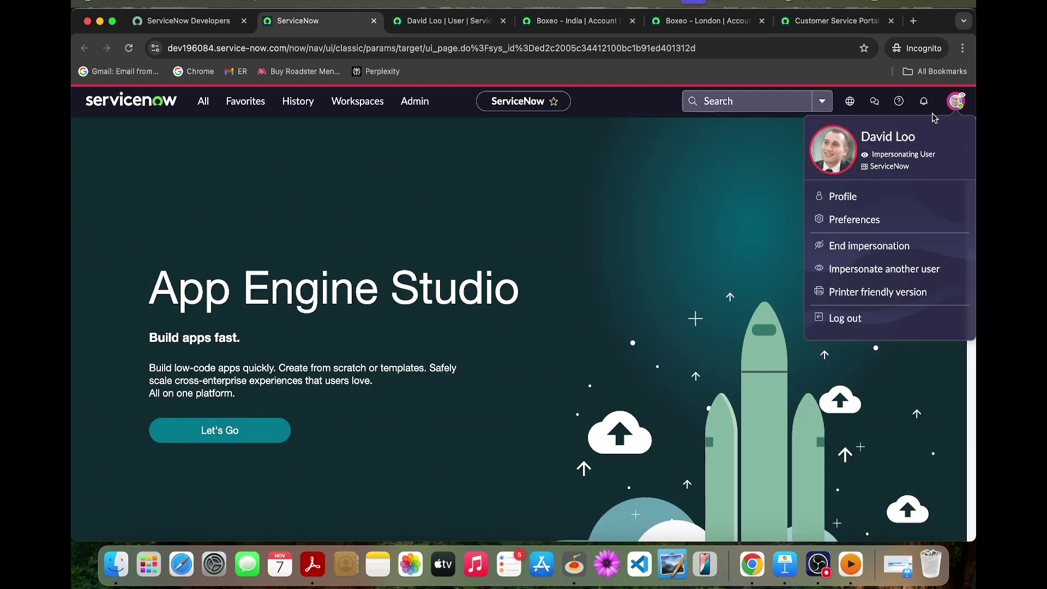